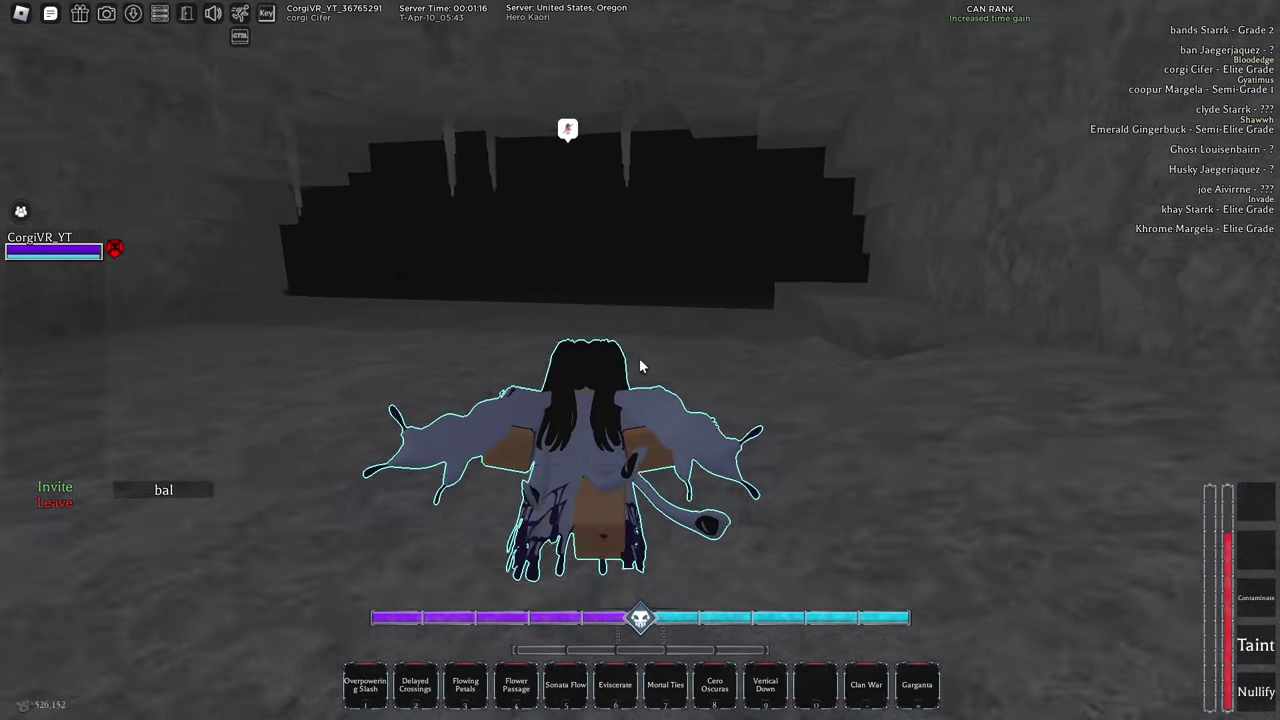
- Roam the cave, walking and dashing into the brighter stone room with the winged form
key(w)
key(a)
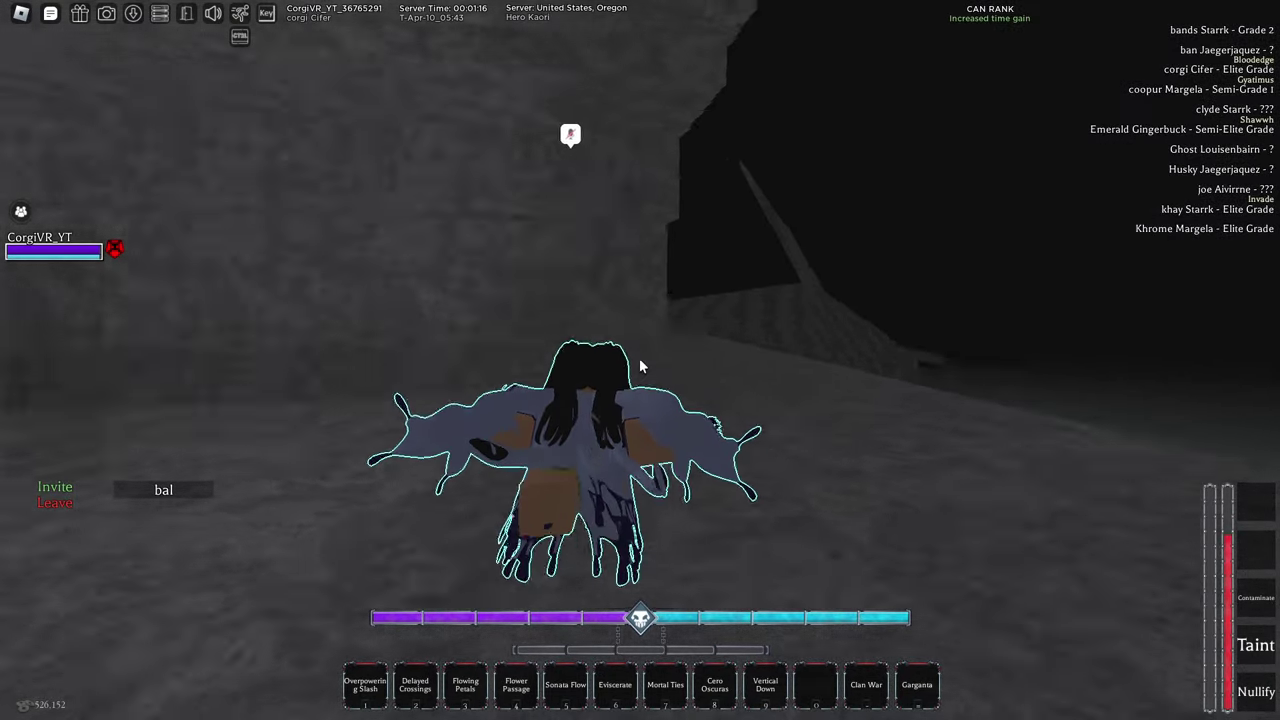
key(w)
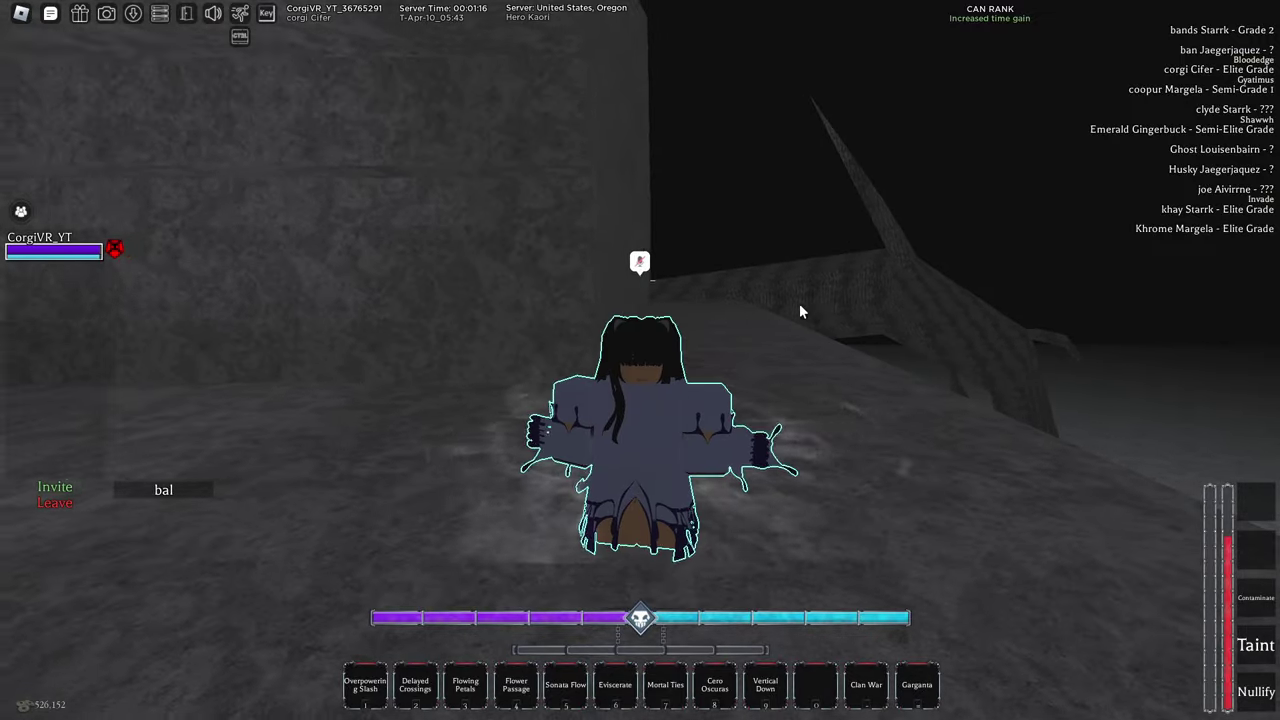
key(g)
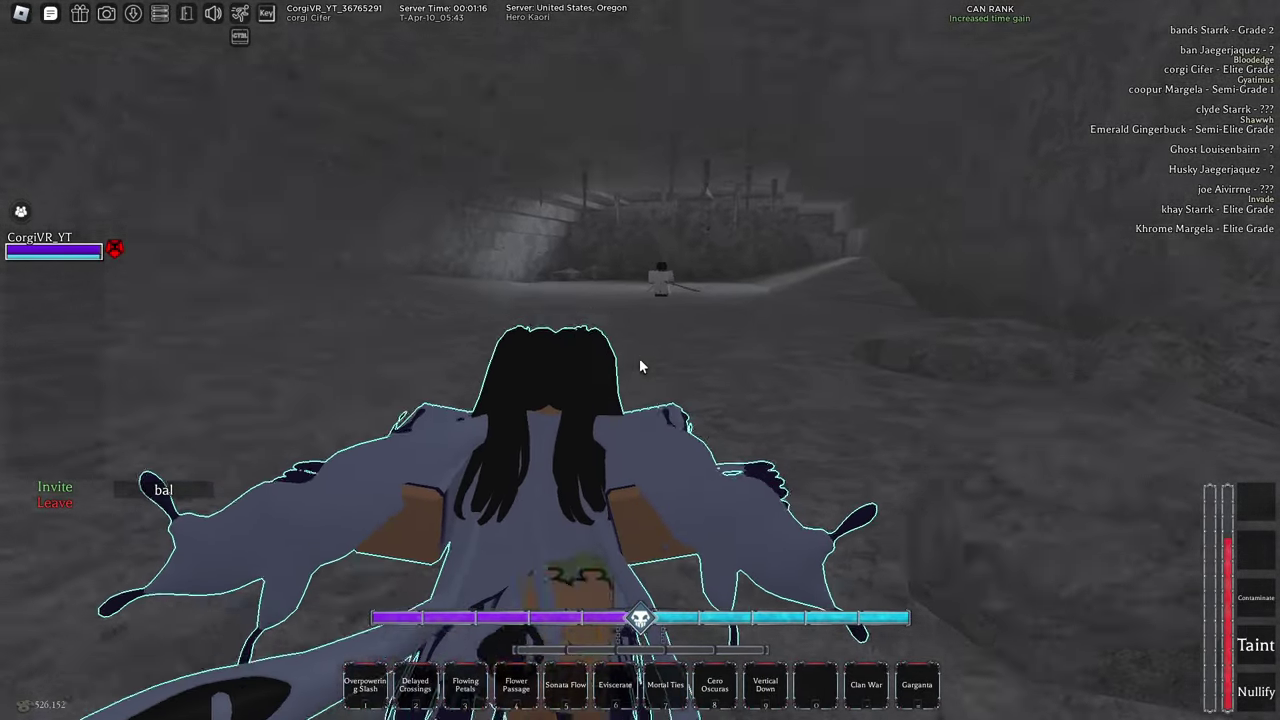
key(q)
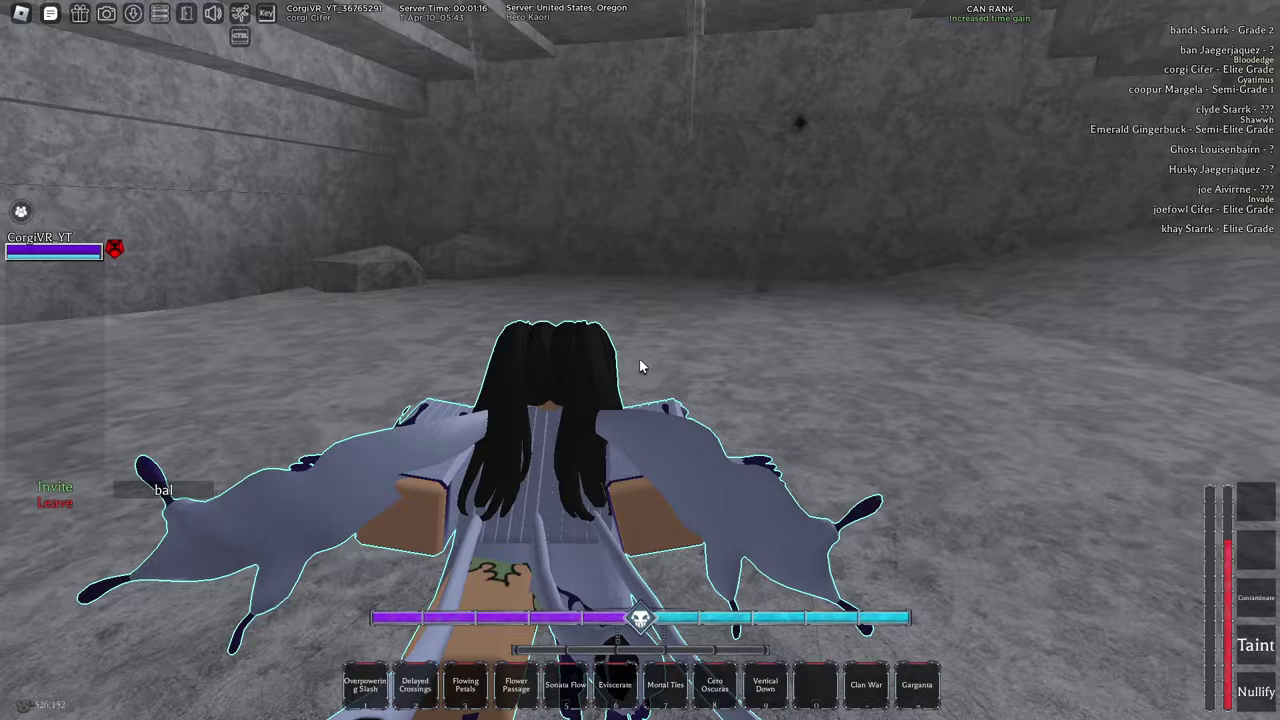
key(w)
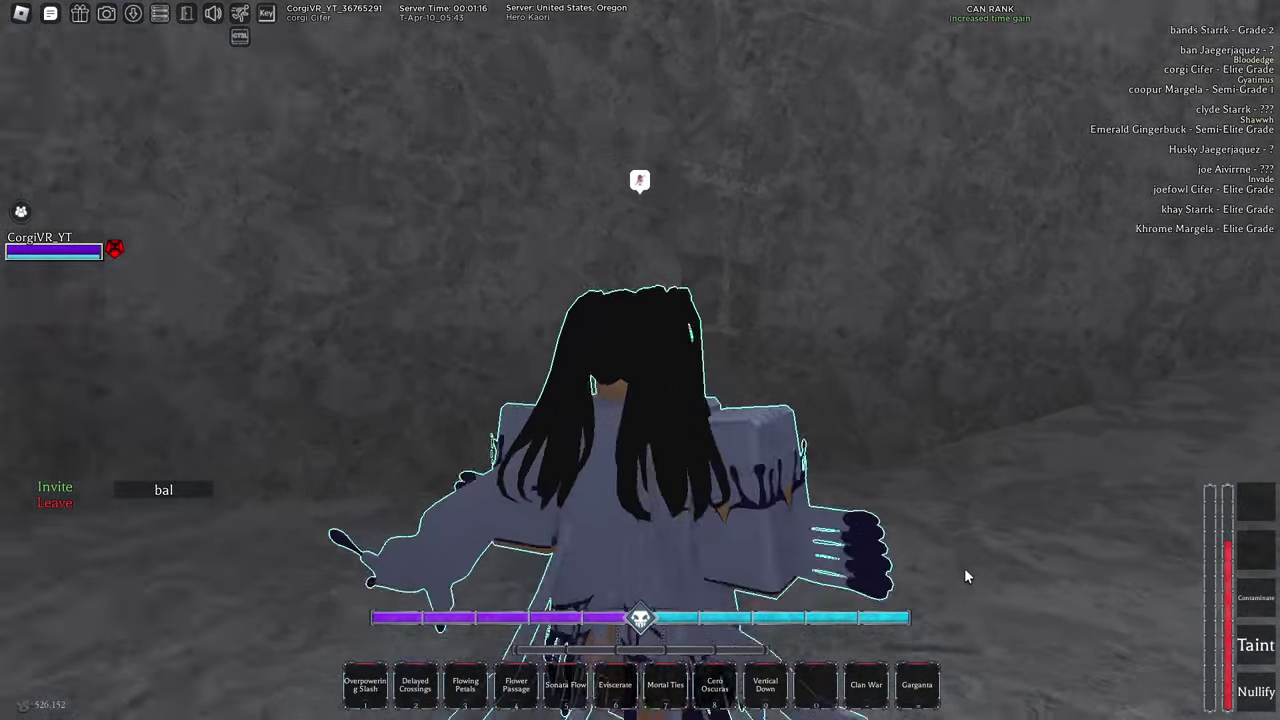
key(q)
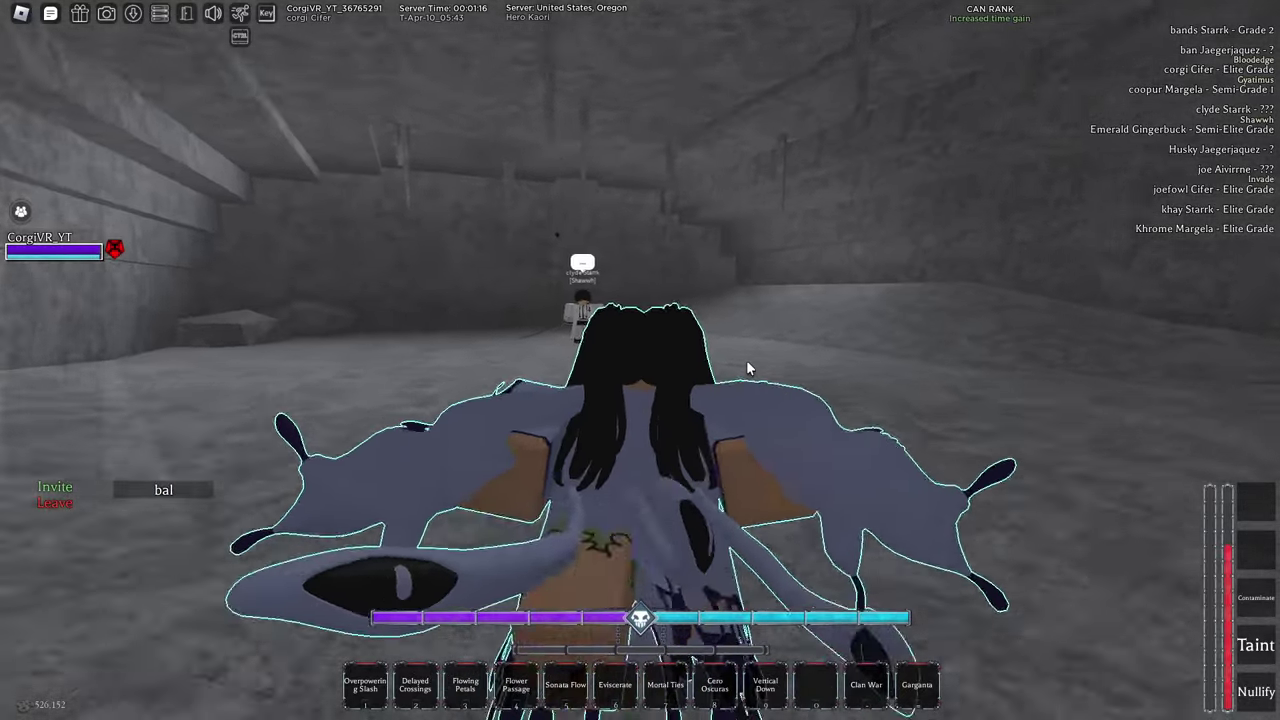
- Raise Graphics Quality to maximum in Settings and resume play
key(Escape)
click(548, 135)
scroll(698, 541, down, 5)
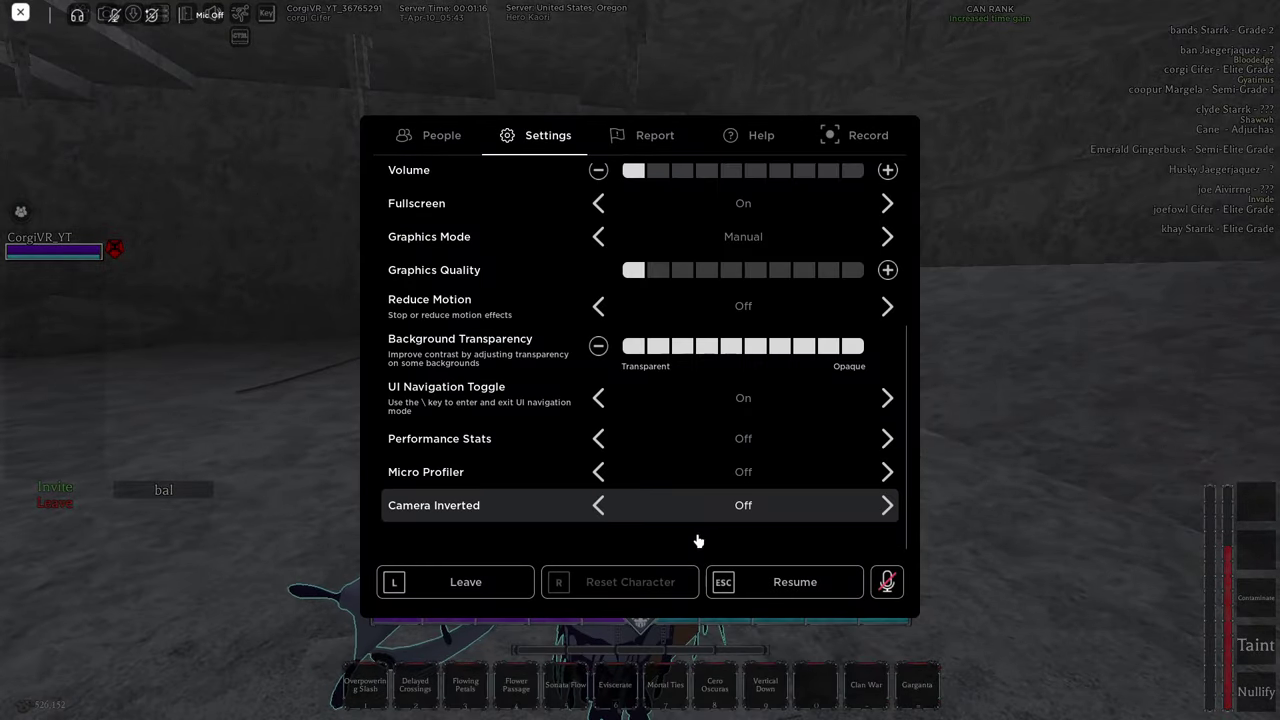
scroll(640, 372, up, 2)
drag(649, 371, 943, 386)
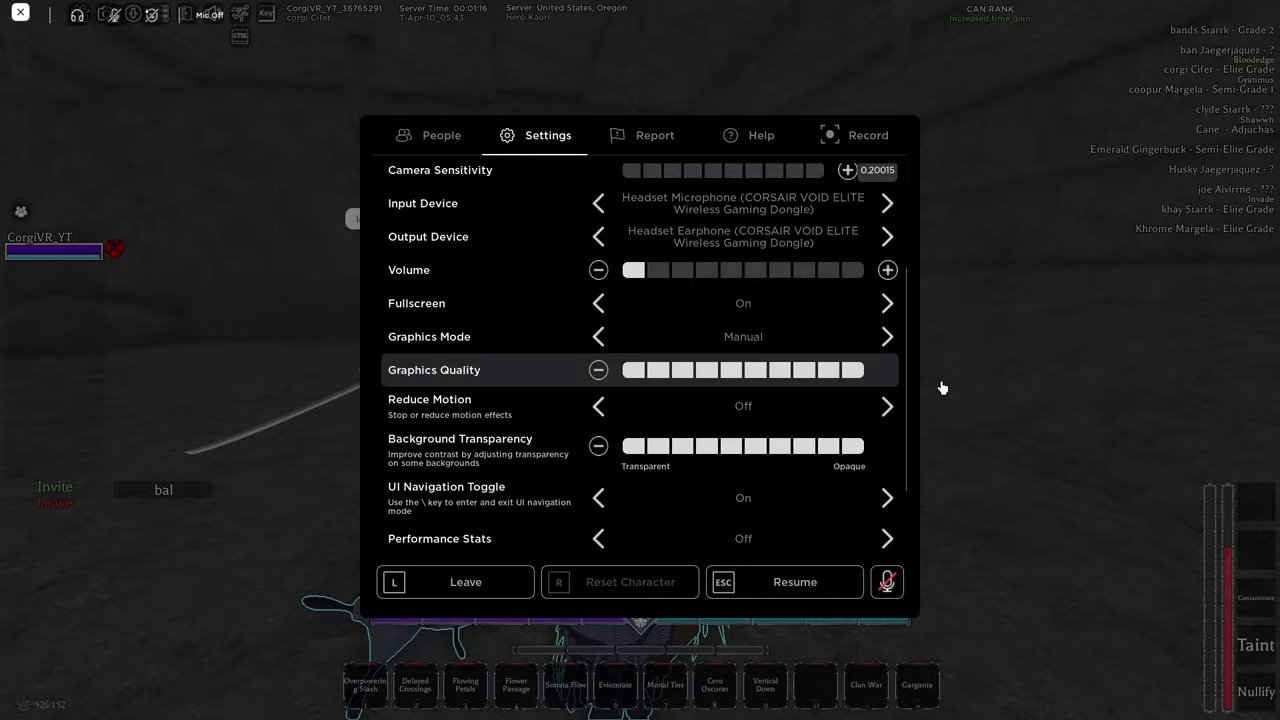
key(Escape)
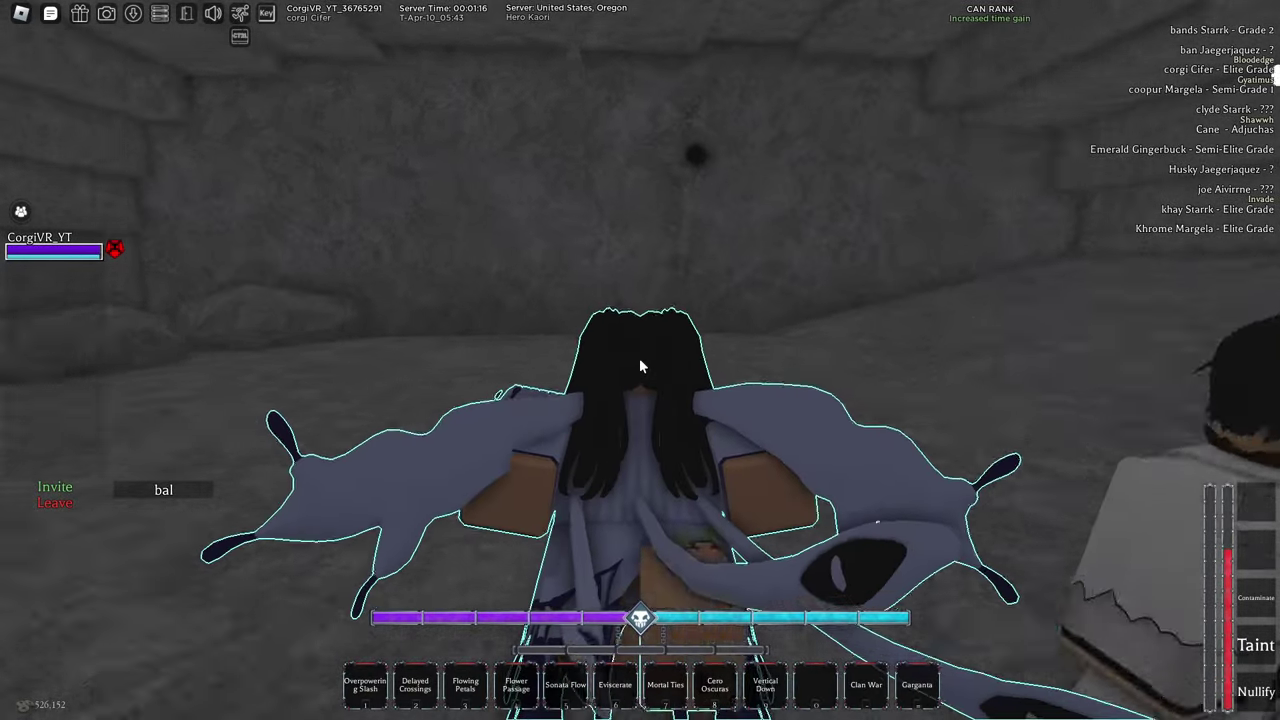
- Use Flower Passage and the white tendril skill to reach the grinning statue, then check Graphics Quality
key(4)
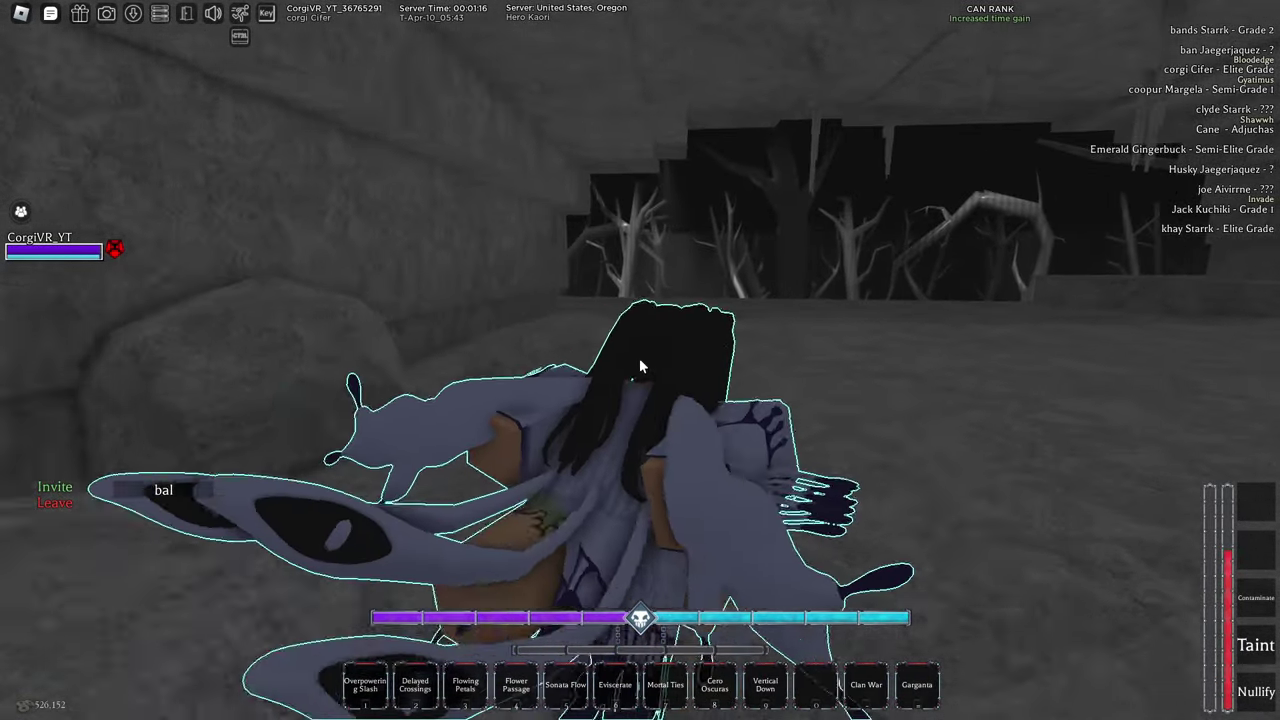
key(3)
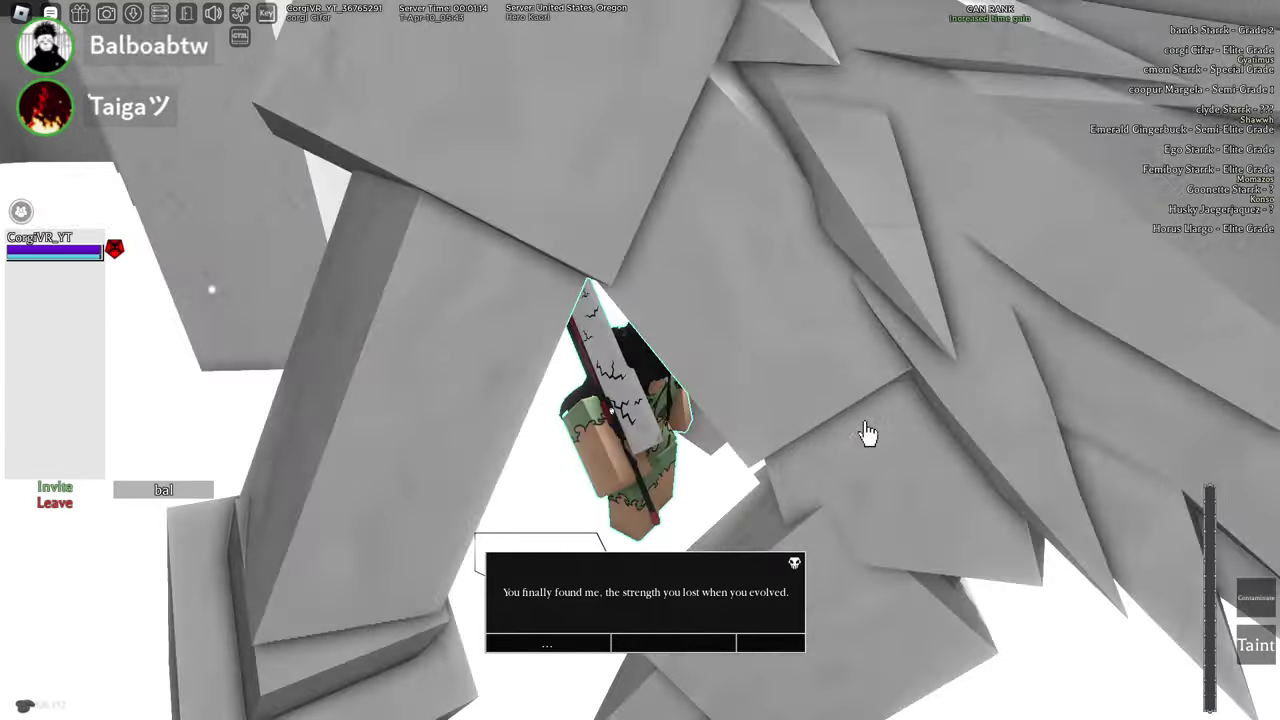
key(Escape)
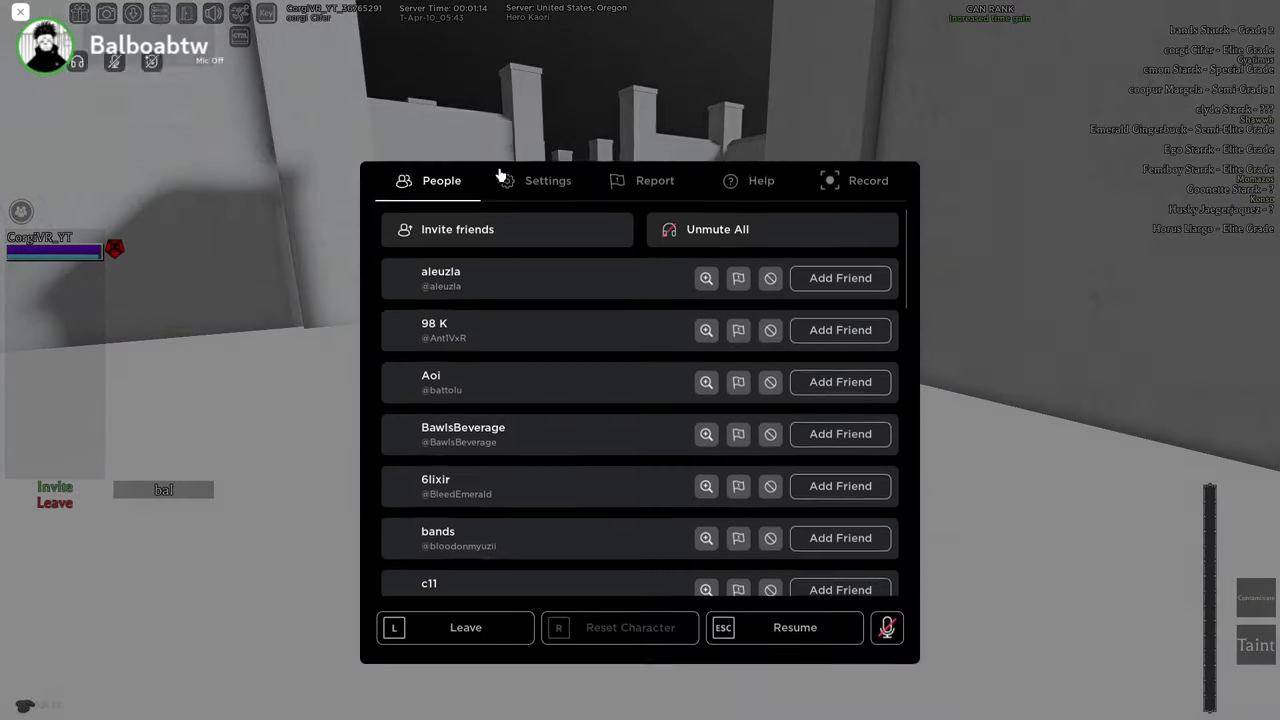
click(538, 135)
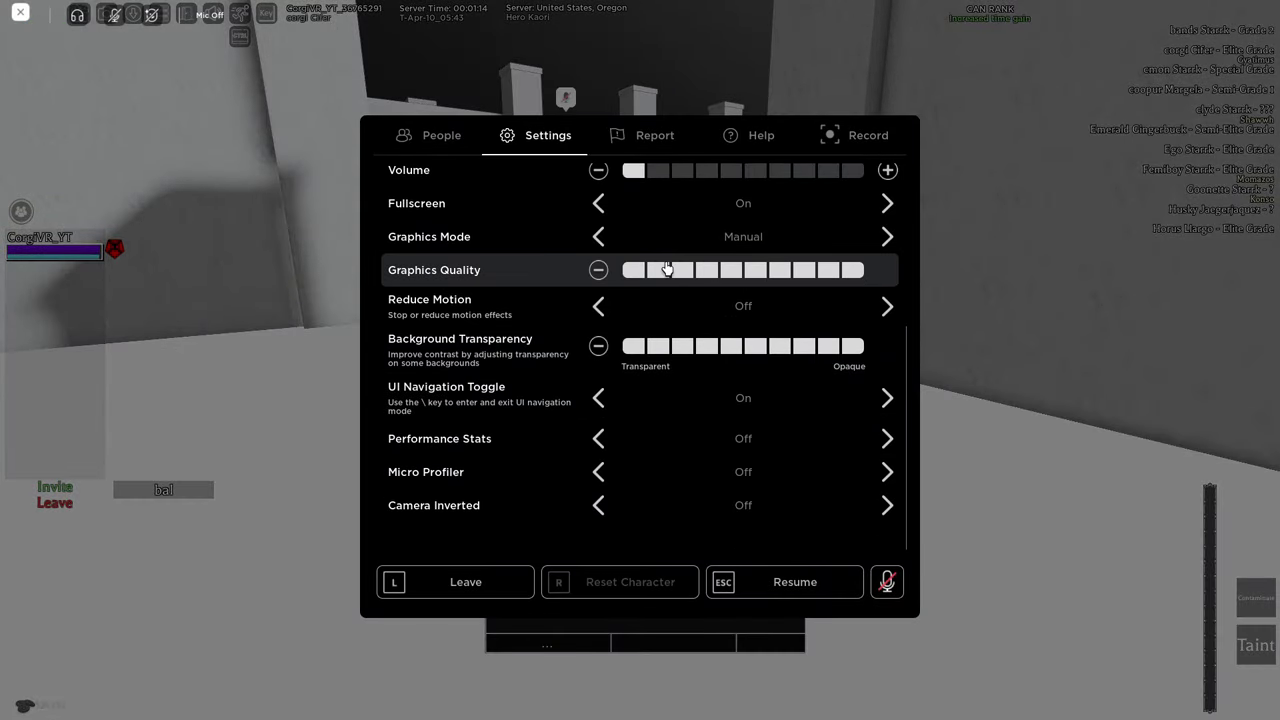
key(Escape)
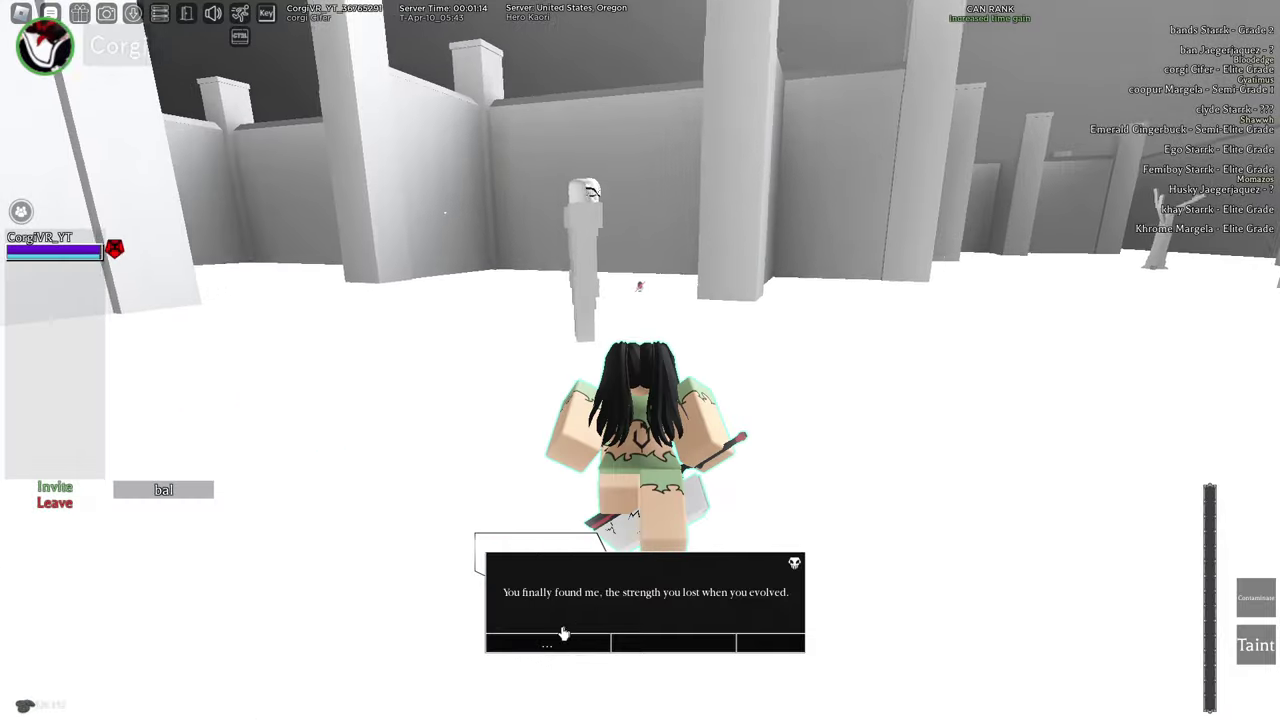
- Finish the statue's dialogue, then dash toward the white-tree cave opening
click(563, 640)
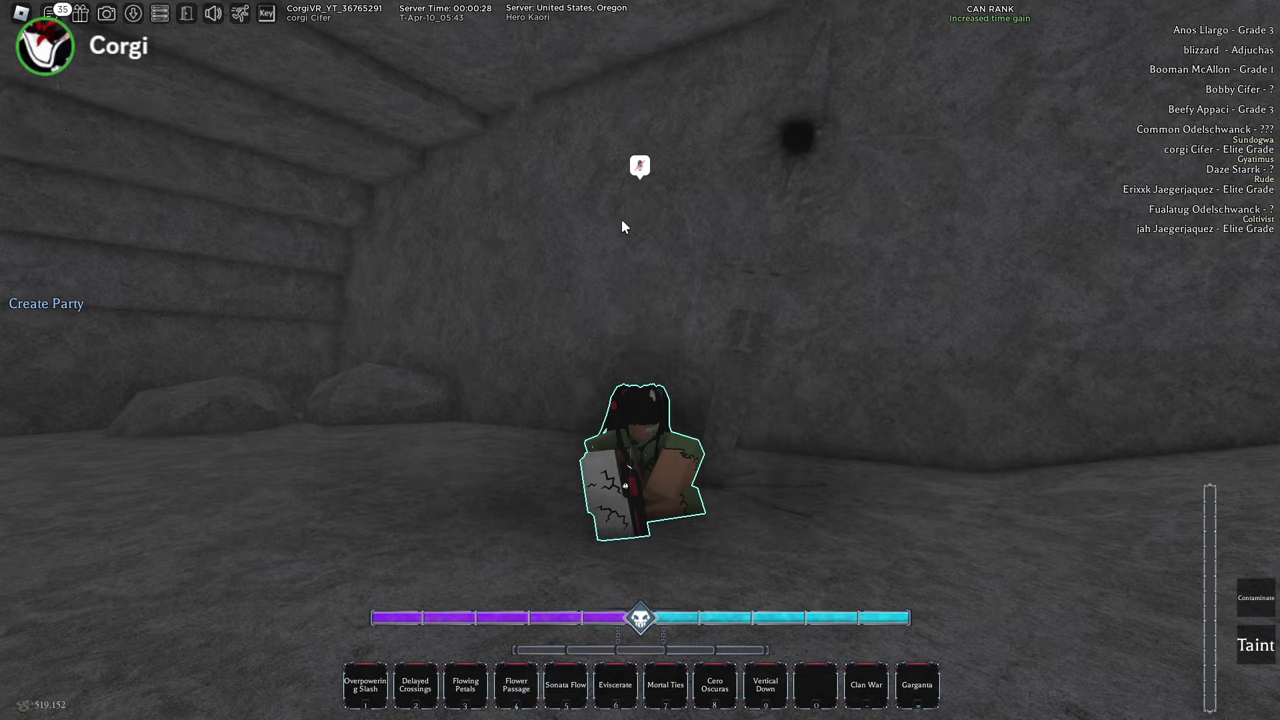
key(w)
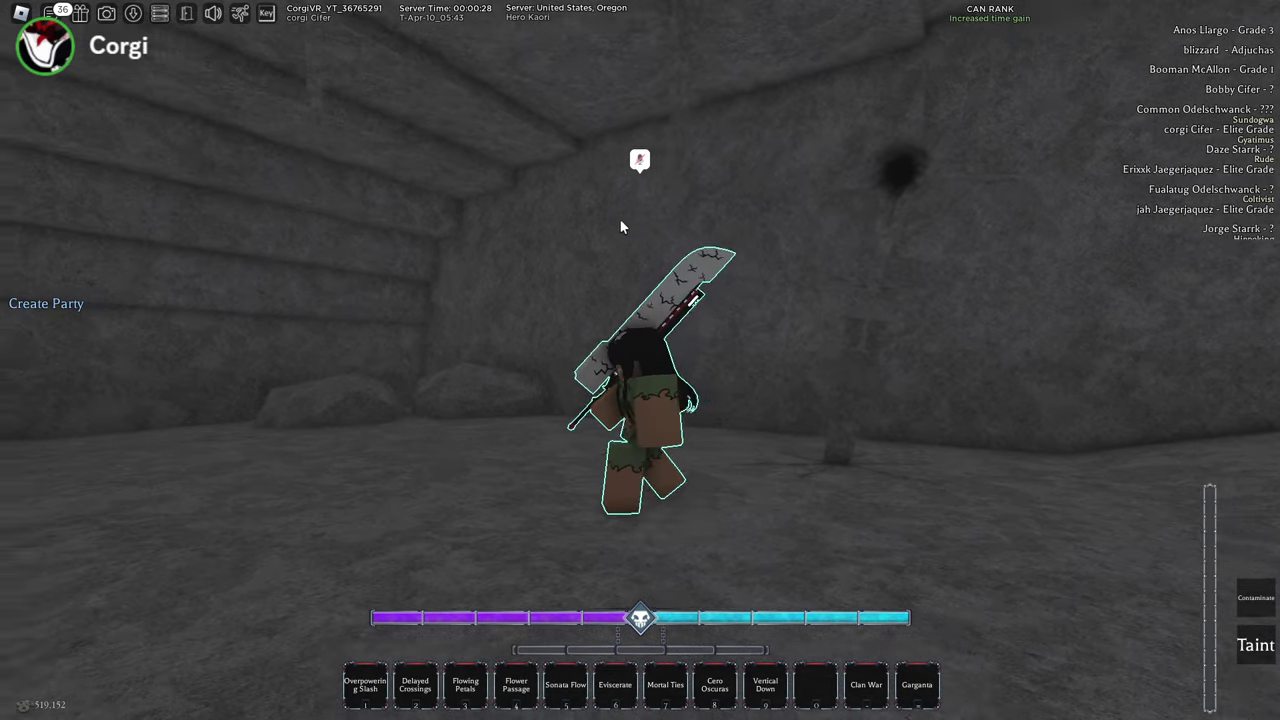
key(q)
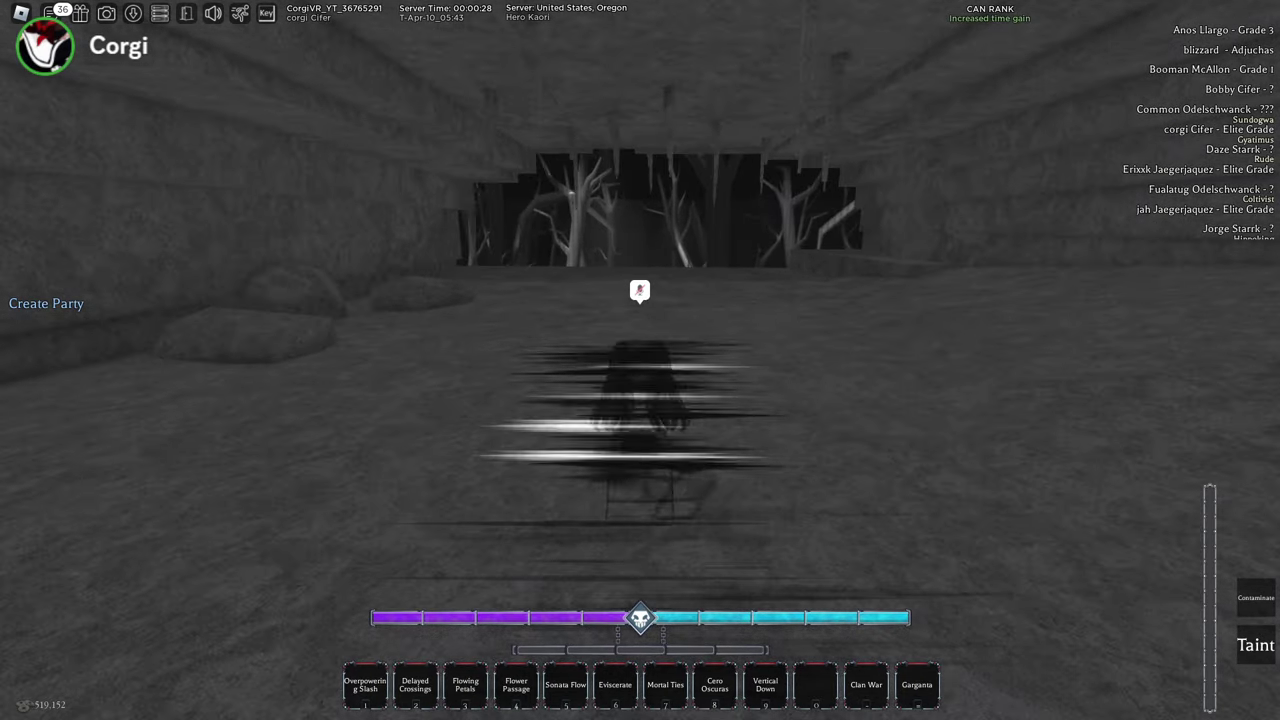